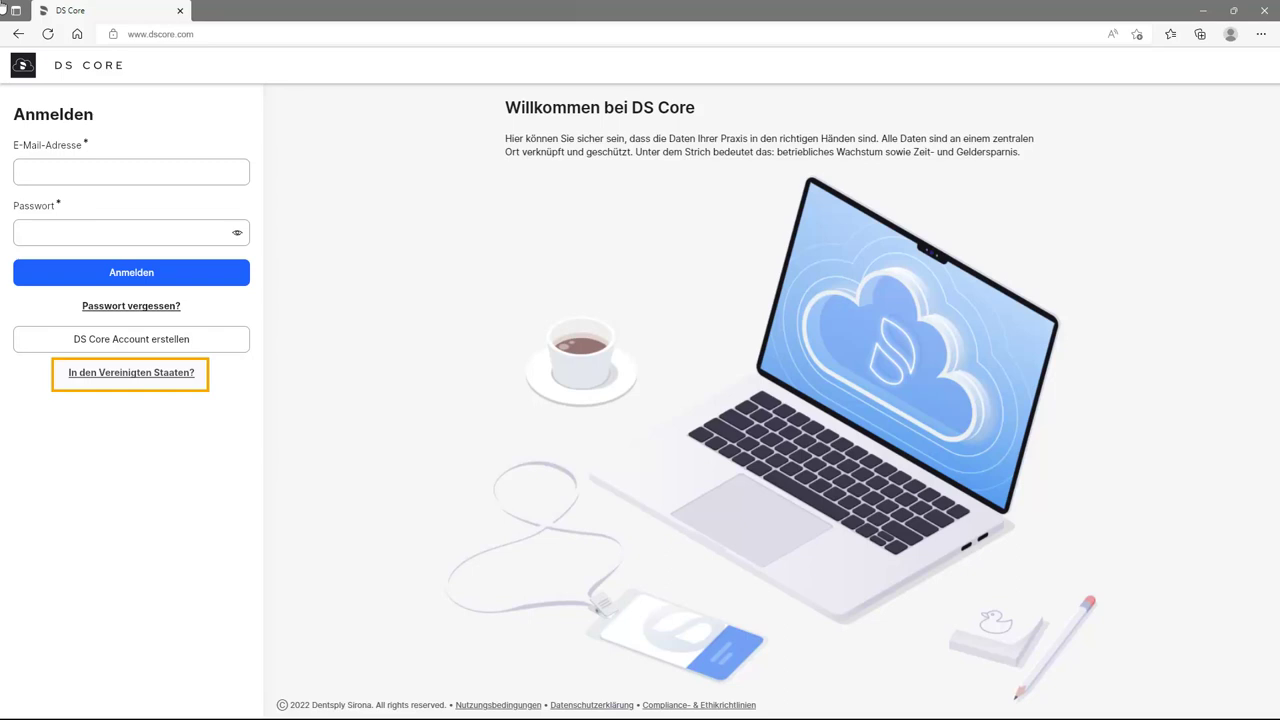
Register a new DS Core account, accepting the end-user licence agreement, via Registrieren
{"action": "left_click", "coordinate": [119, 340]}
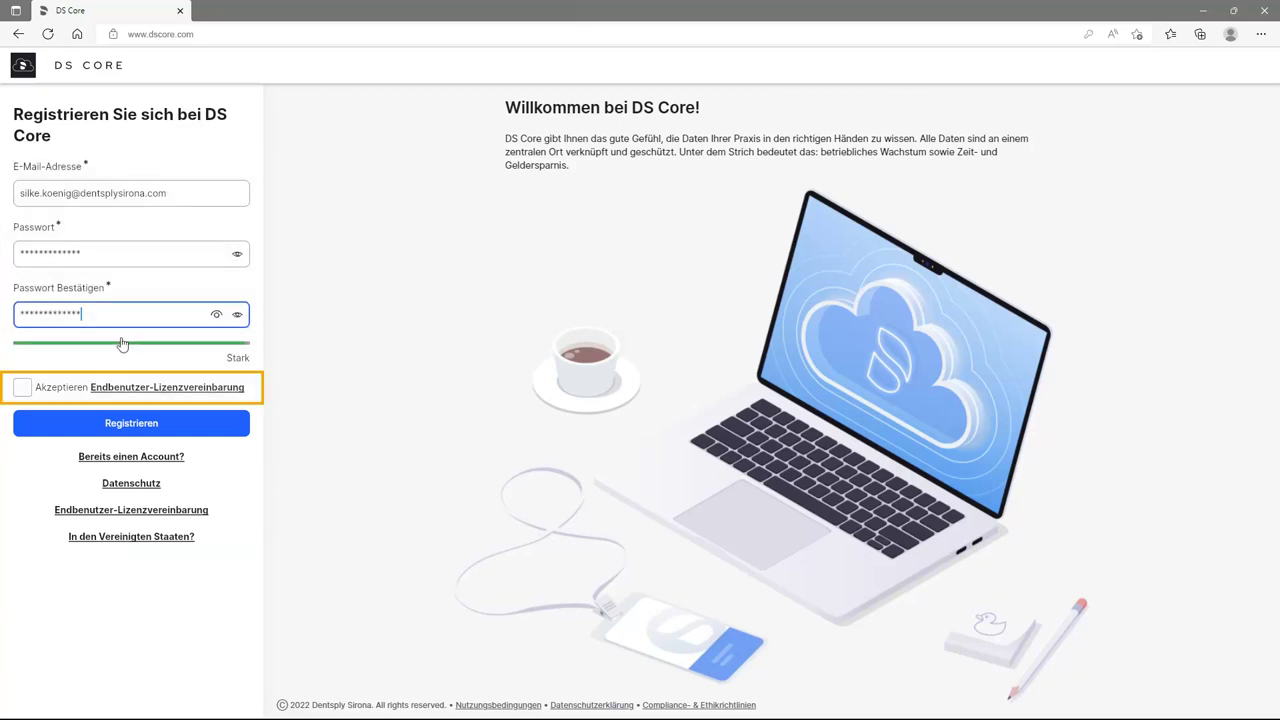
{"action": "left_click", "coordinate": [22, 388]}
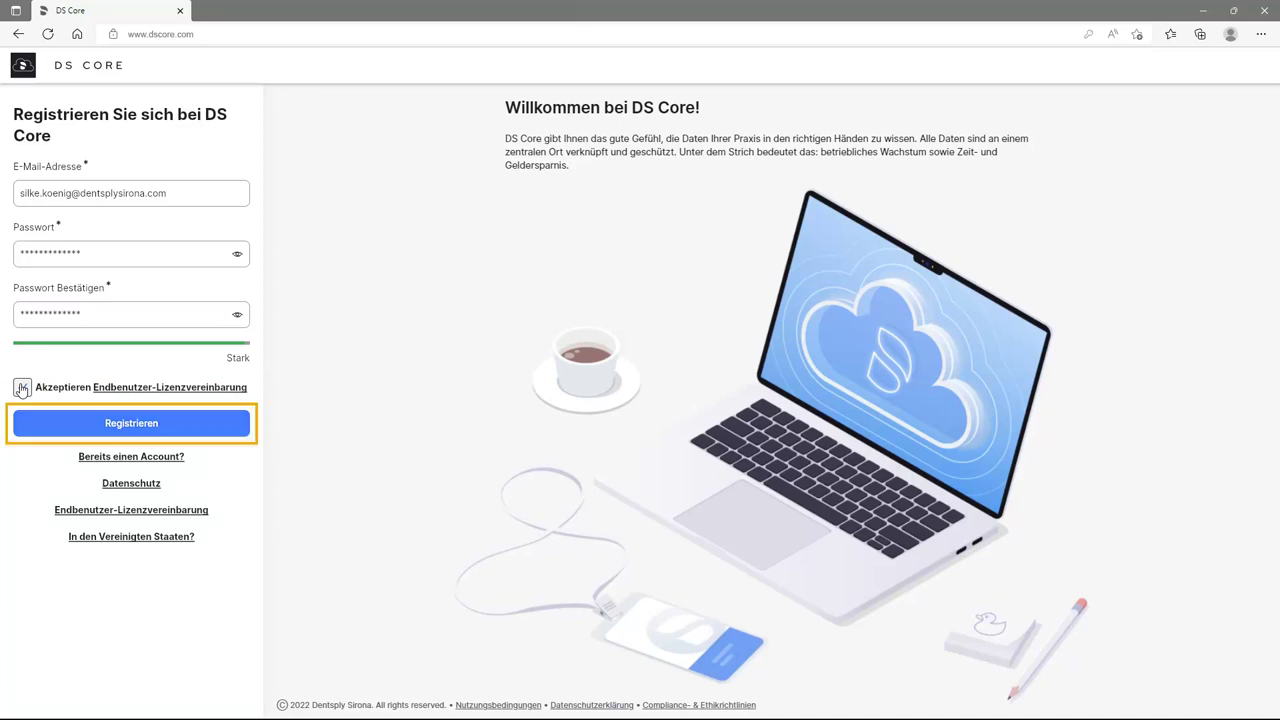
{"action": "left_click", "coordinate": [129, 428]}
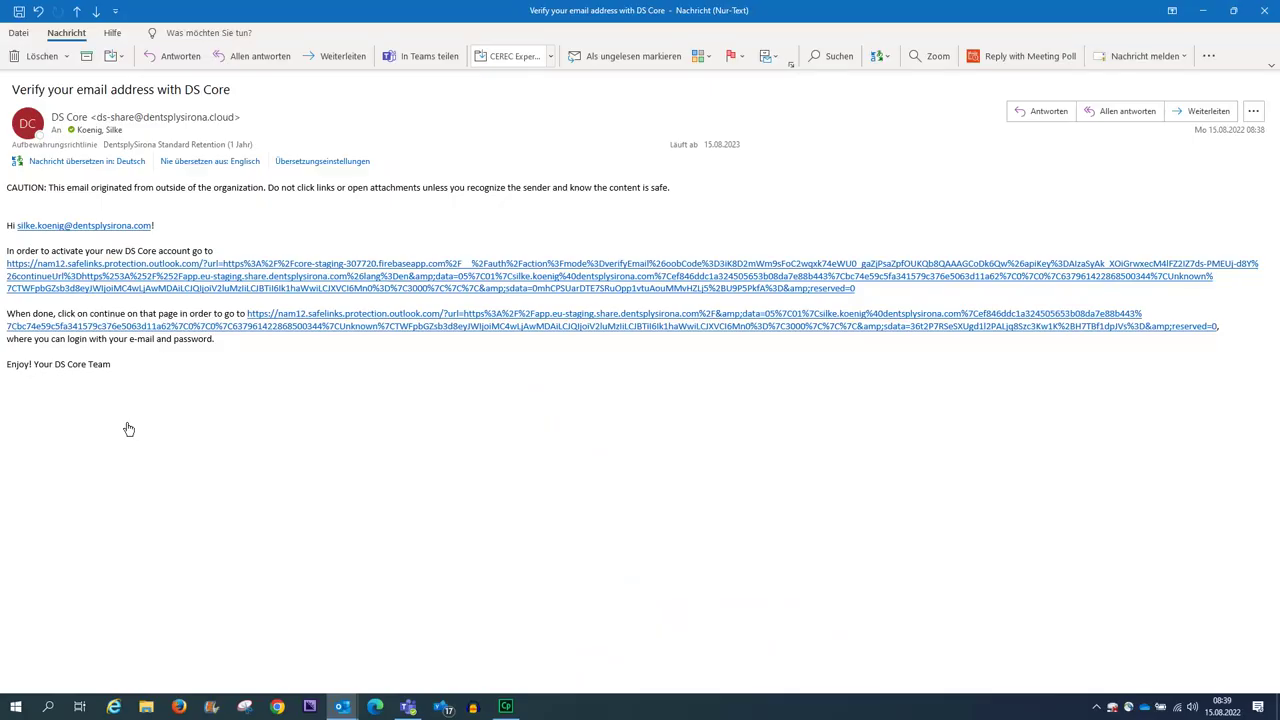
Follow the activation link in the 'Verify your email address with DS Core' message
{"action": "left_click", "coordinate": [102, 281]}
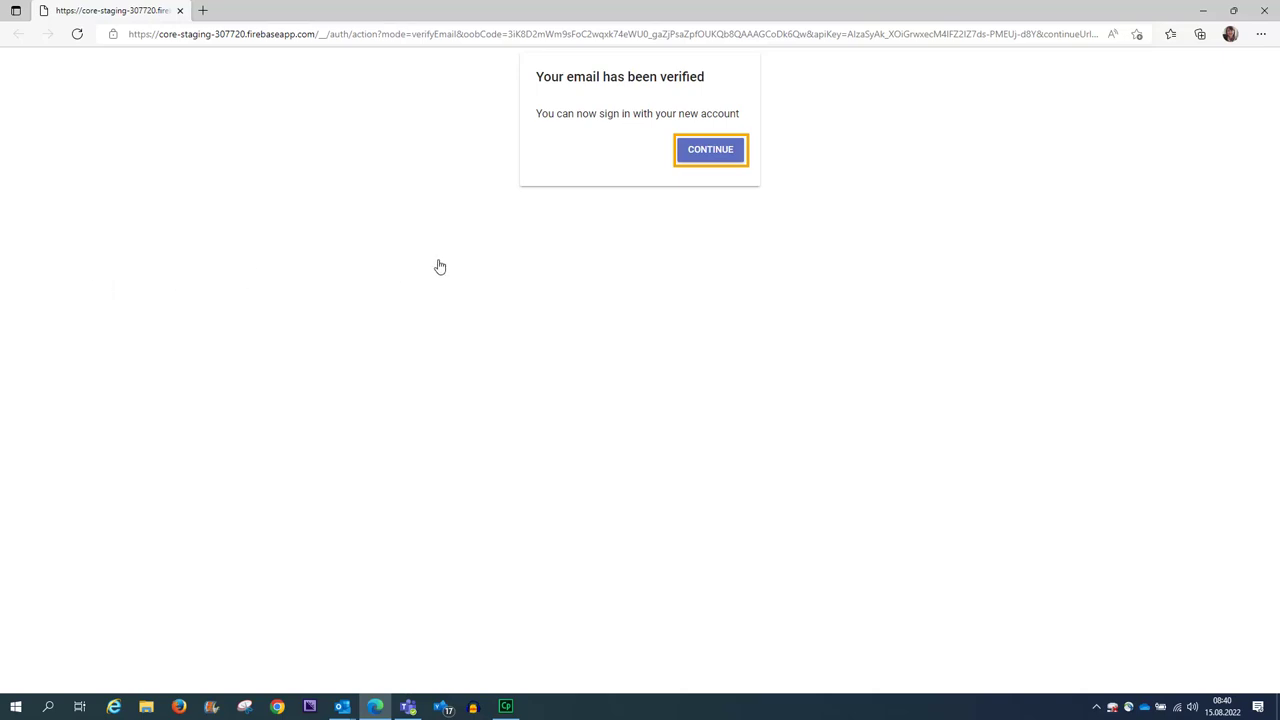
Continue to the login page and sign in with the newly verified account
{"action": "left_click", "coordinate": [709, 151]}
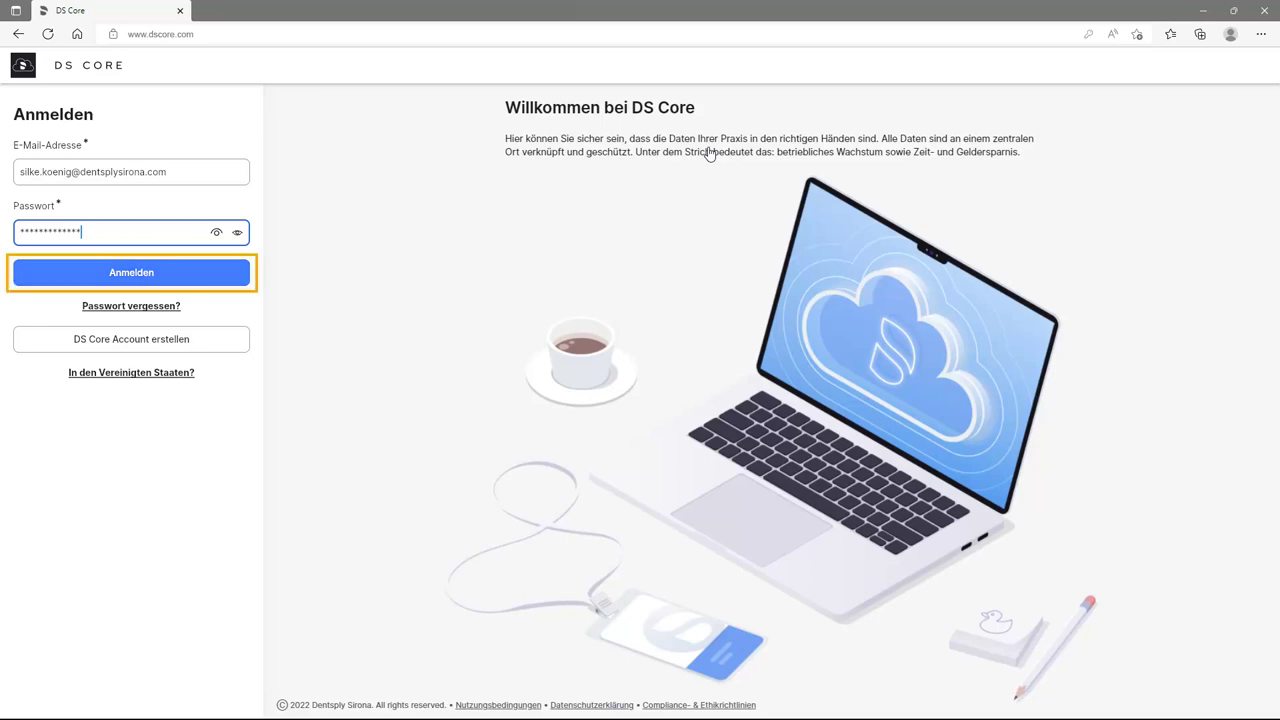
{"action": "left_click", "coordinate": [131, 277]}
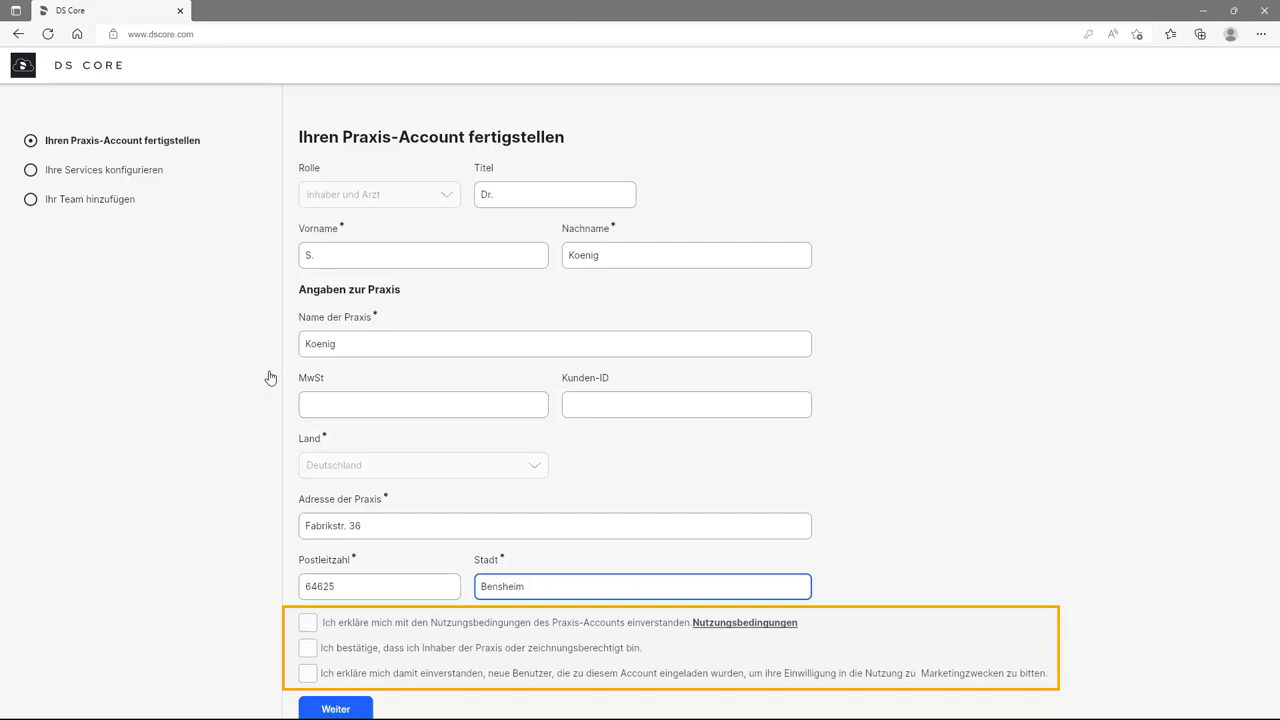
Accept the terms of use, owner-authorisation and marketing-consent checkboxes, then continue with Weiter
{"action": "left_click", "coordinate": [309, 624]}
{"action": "left_click", "coordinate": [309, 650]}
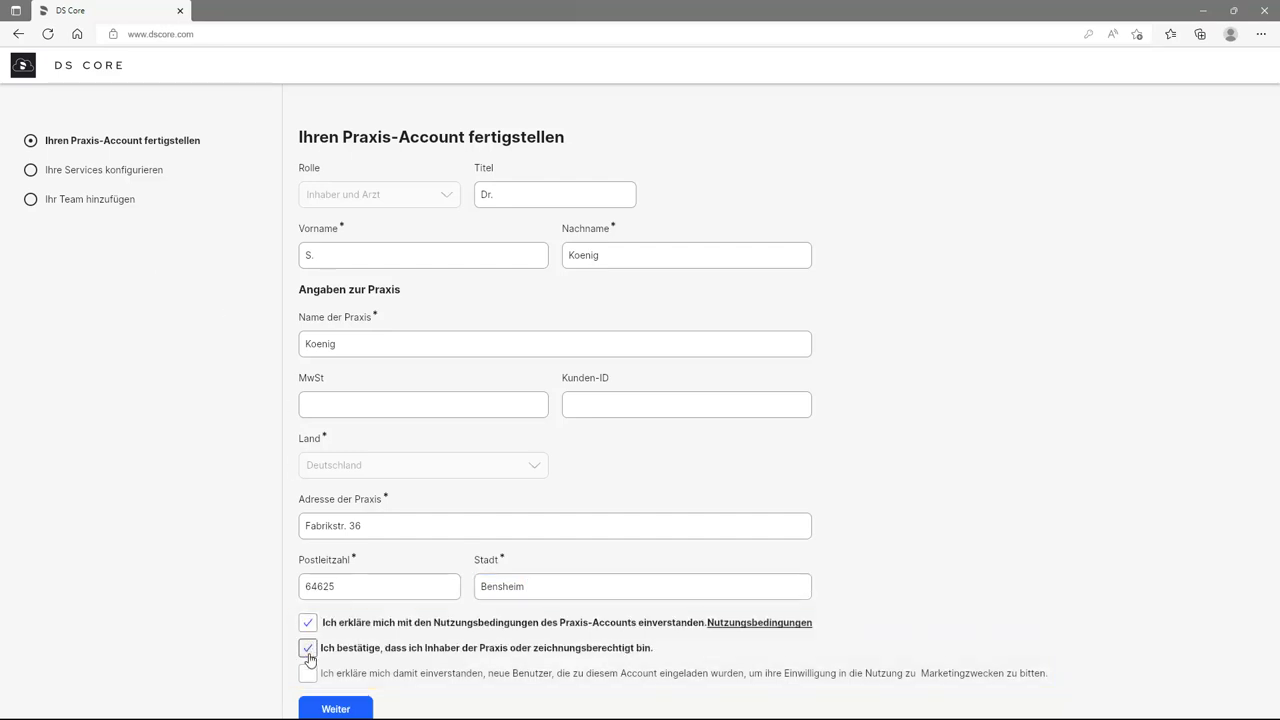
{"action": "left_click", "coordinate": [309, 675]}
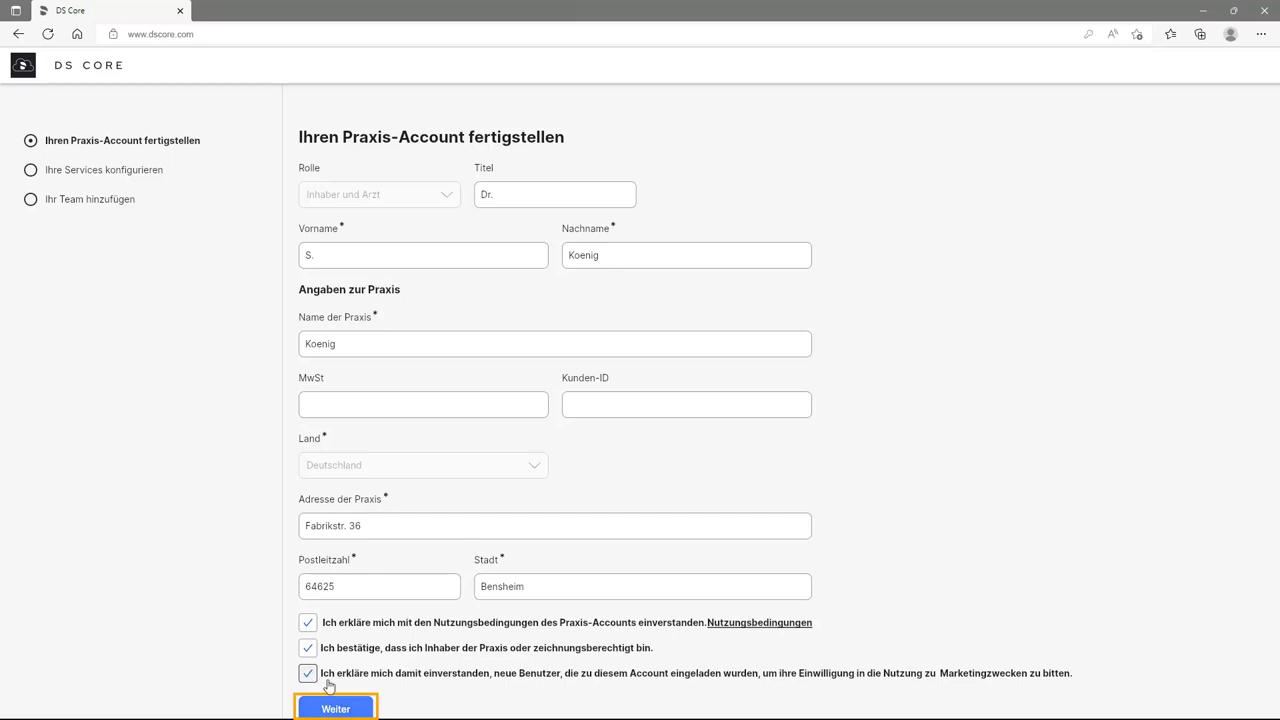
{"action": "left_click", "coordinate": [336, 709]}
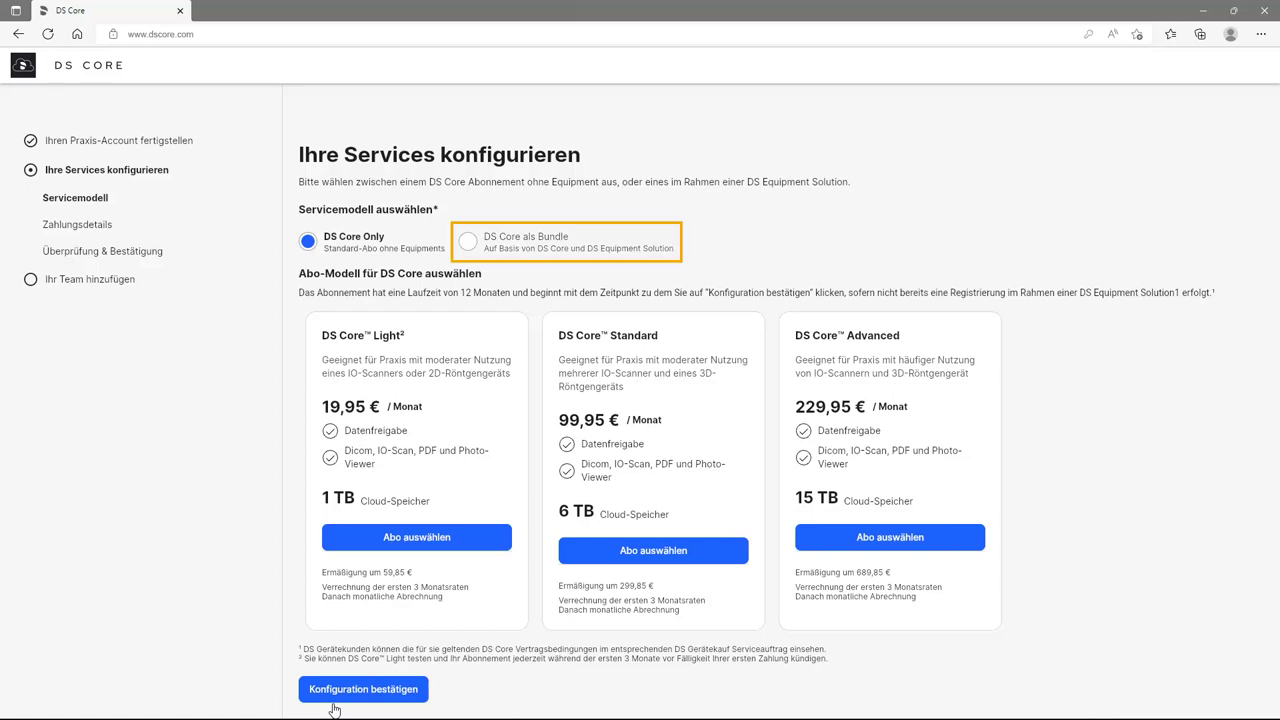
Choose 'DS Core als Bundle' as the service model under Servicemodell auswählen
{"action": "left_click", "coordinate": [468, 242]}
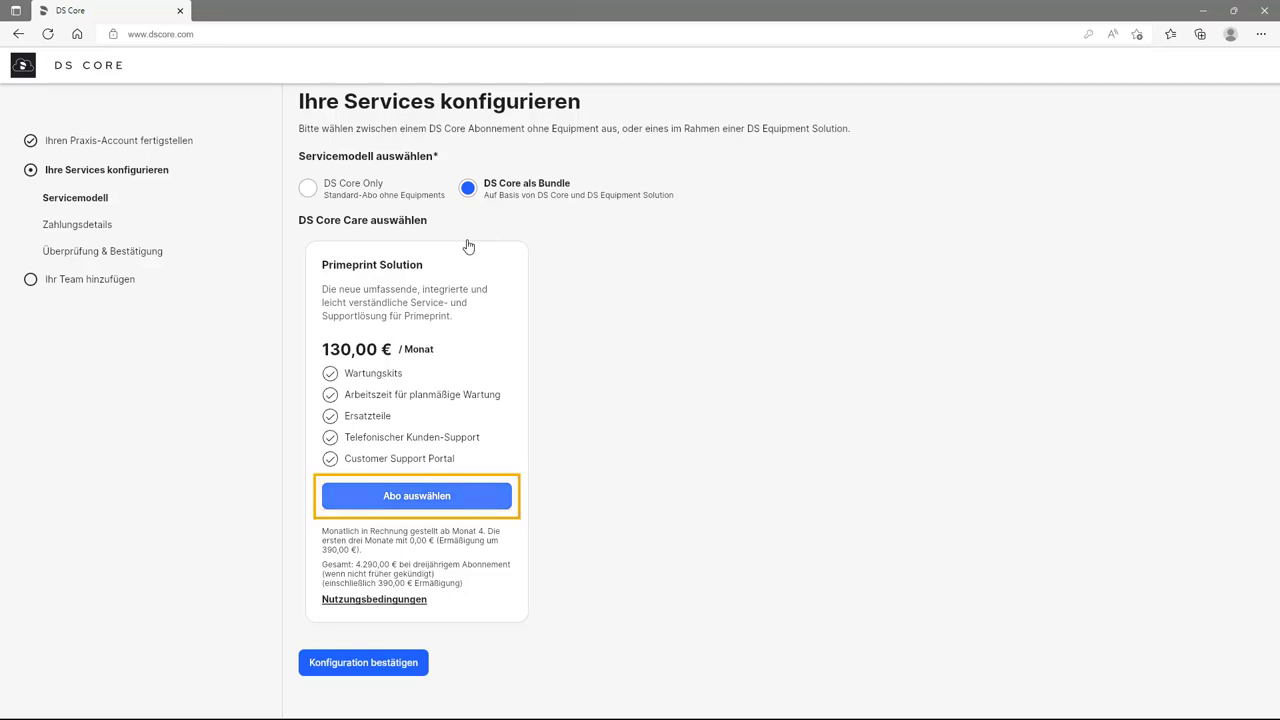
Pick Primeprint Solution, dealer Henry Schein Dental – Lyoner Str. 20 and DS Core Light, then confirm
{"action": "left_click", "coordinate": [411, 500]}
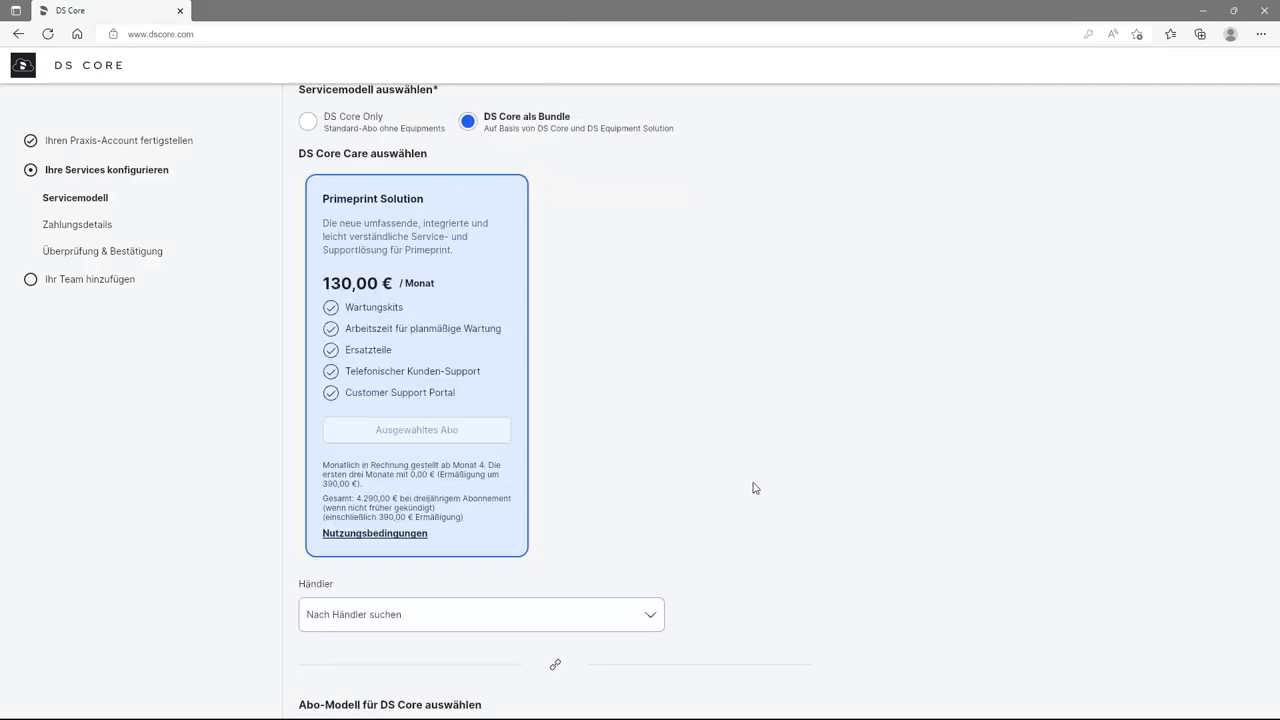
{"action": "scroll", "coordinate": [755, 488], "scroll_direction": "down", "scroll_amount": 3}
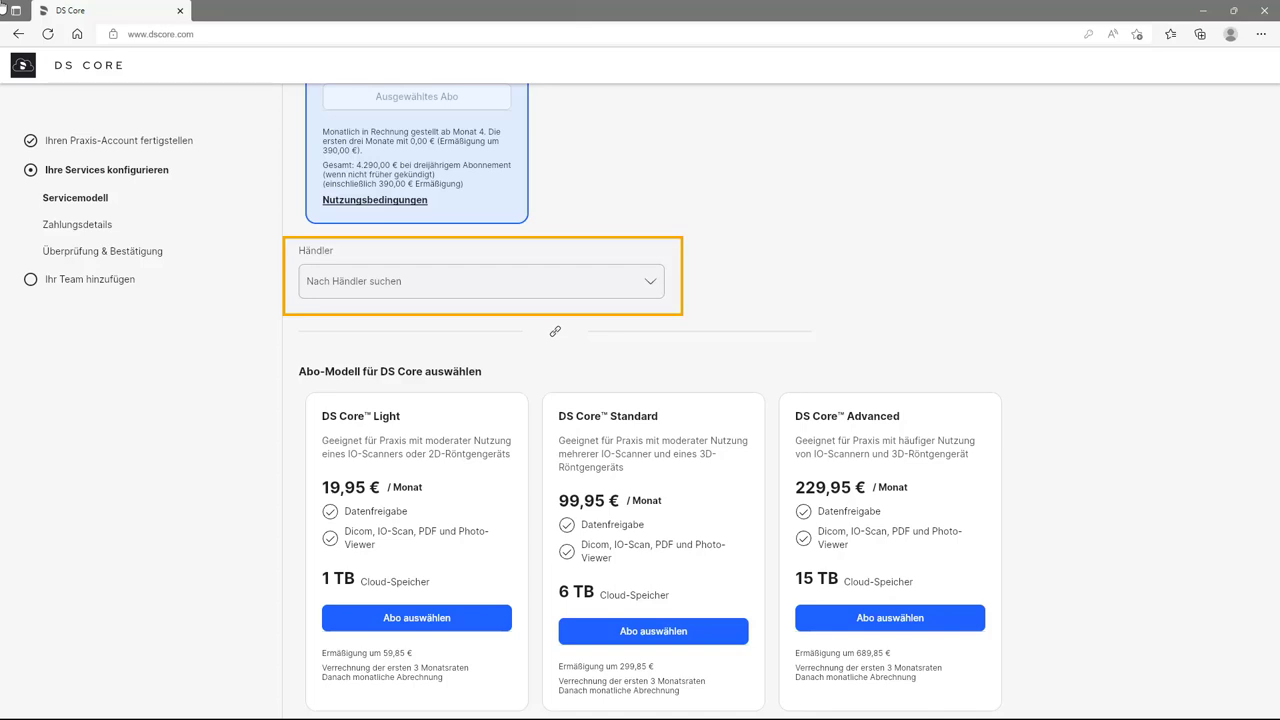
{"action": "left_click", "coordinate": [651, 284]}
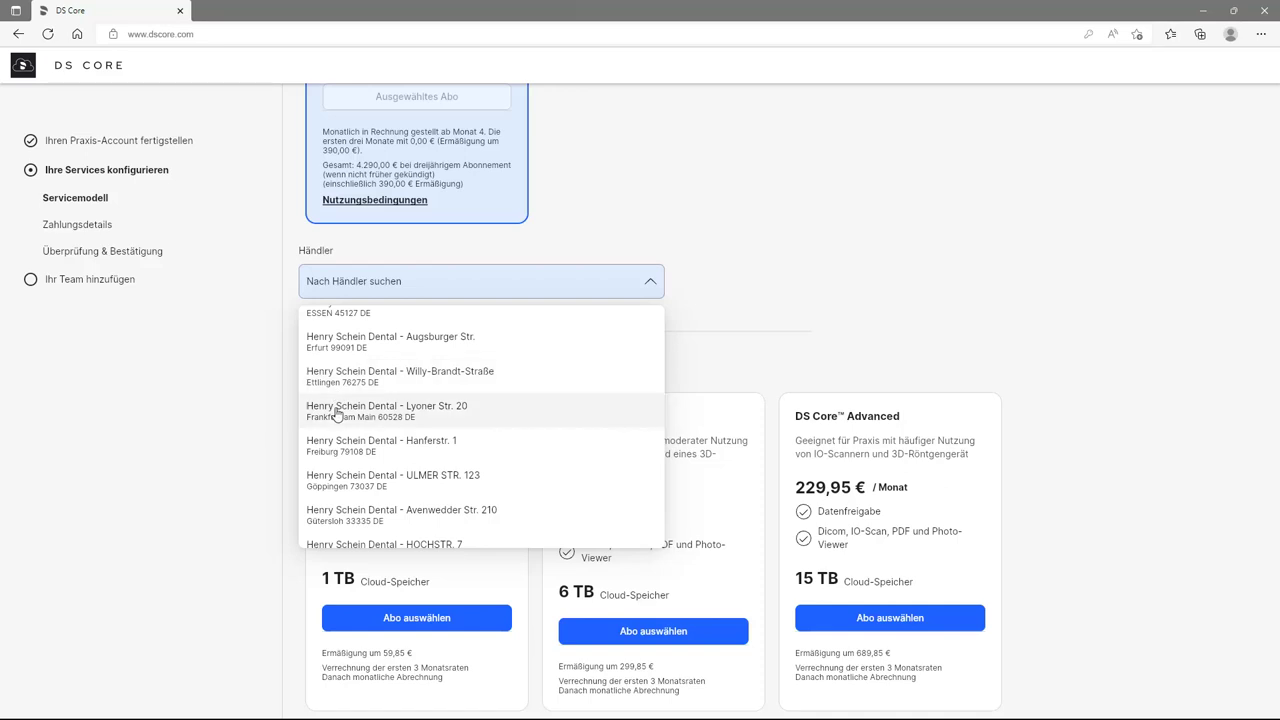
{"action": "left_click", "coordinate": [337, 410]}
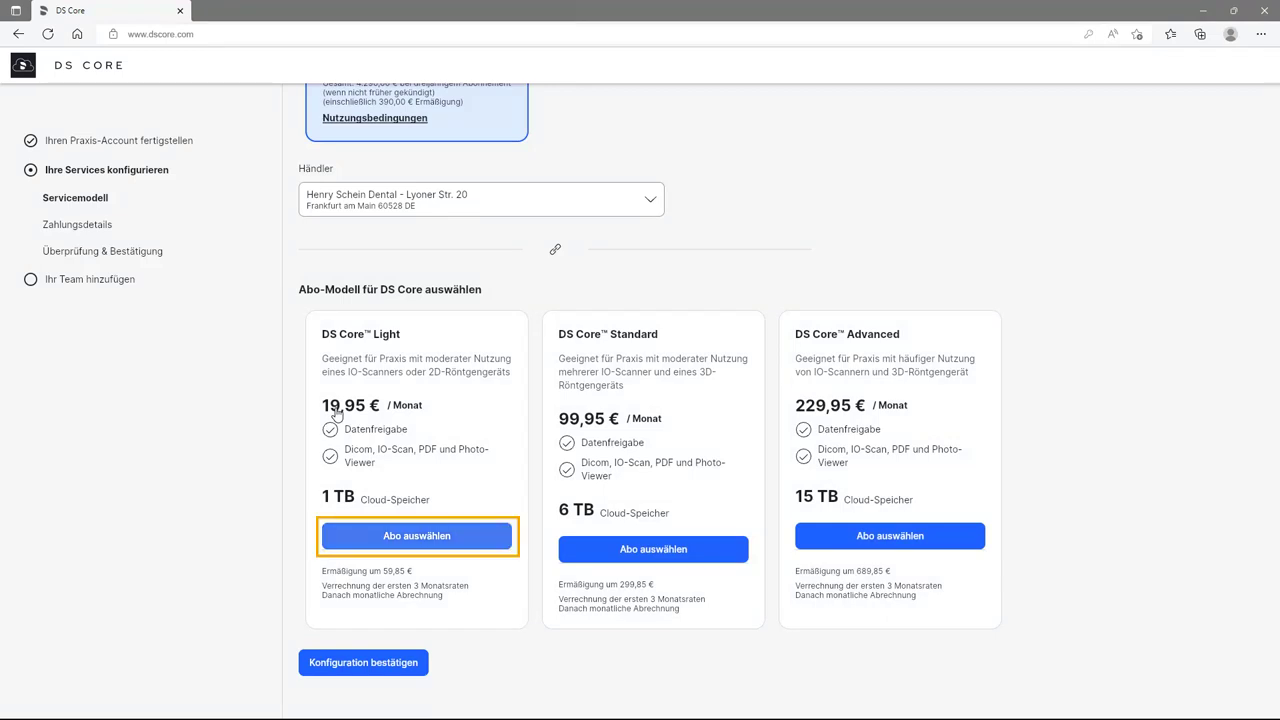
{"action": "left_click", "coordinate": [408, 541]}
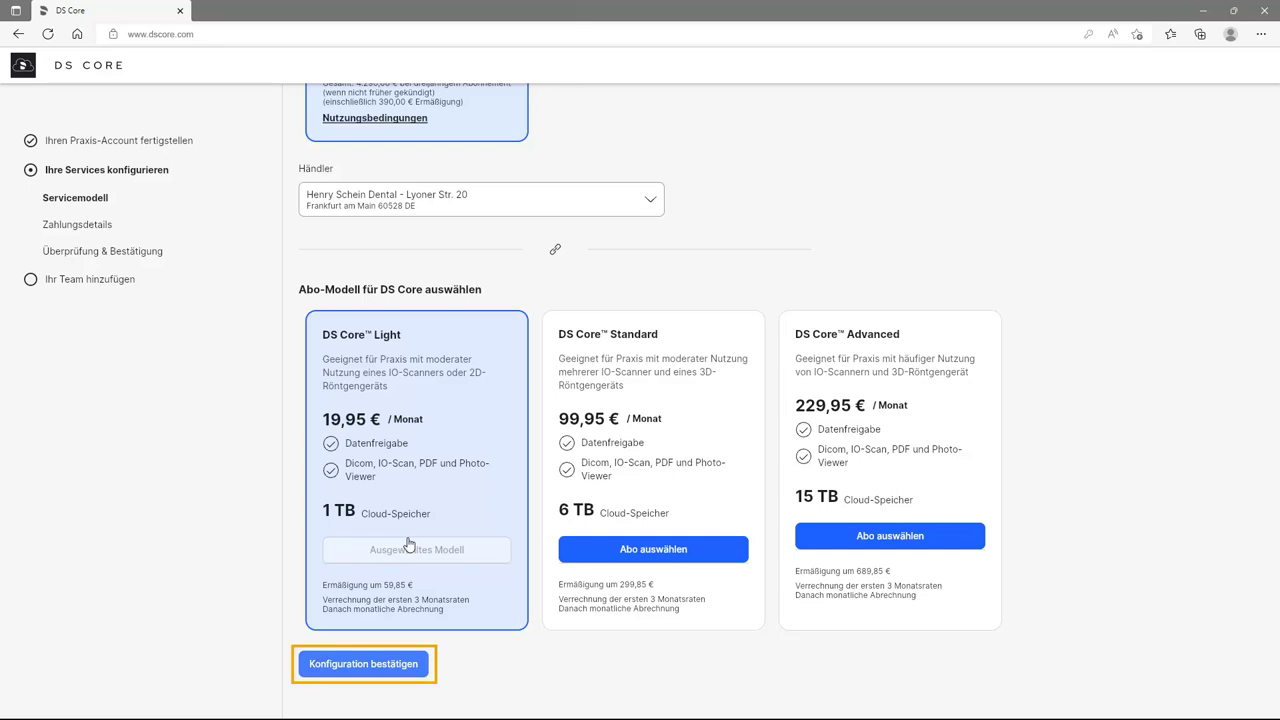
{"action": "left_click", "coordinate": [349, 663]}
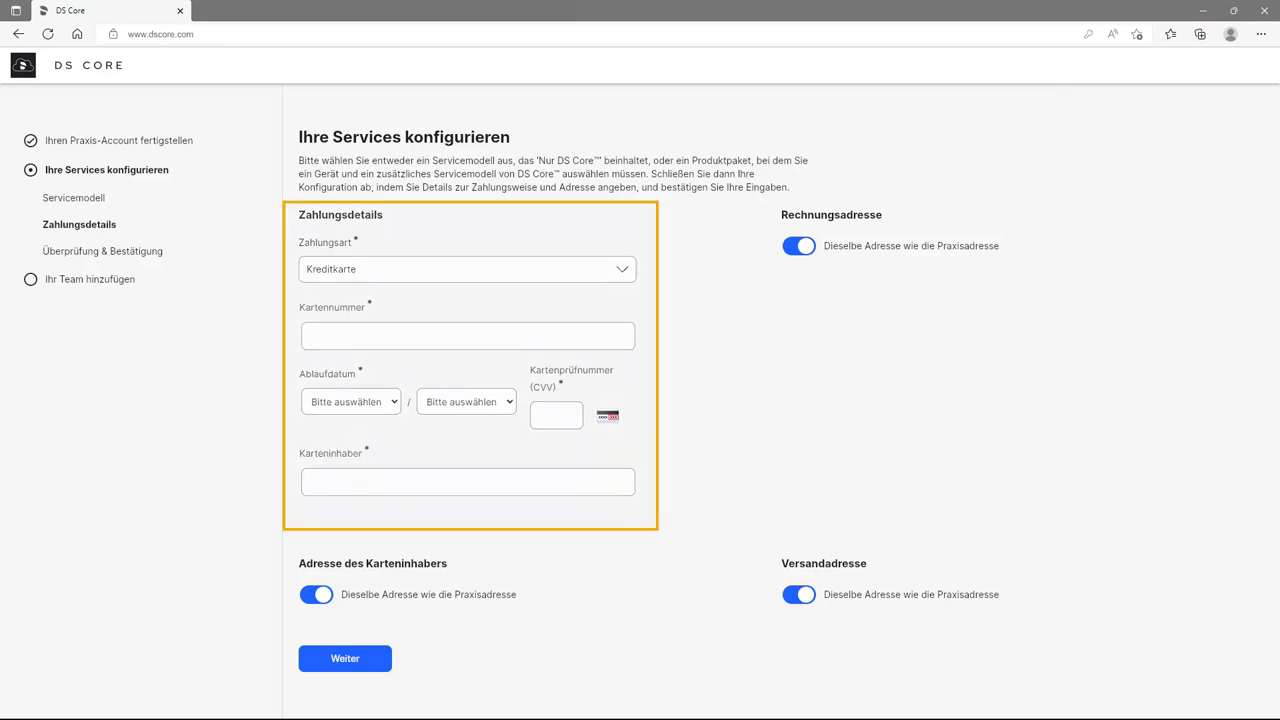
Submit the credit-card details, accept the DS Core Care terms, and proceed with Weiter
{"action": "left_click", "coordinate": [345, 662]}
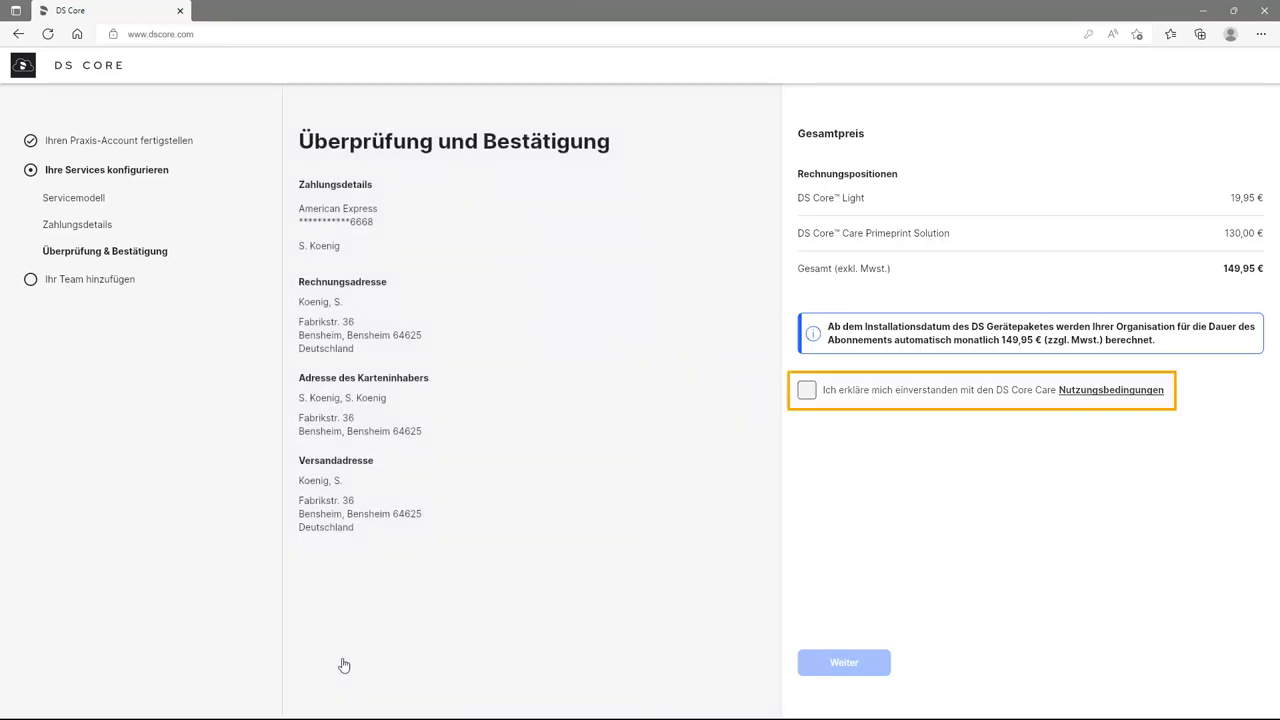
{"action": "left_click", "coordinate": [807, 392]}
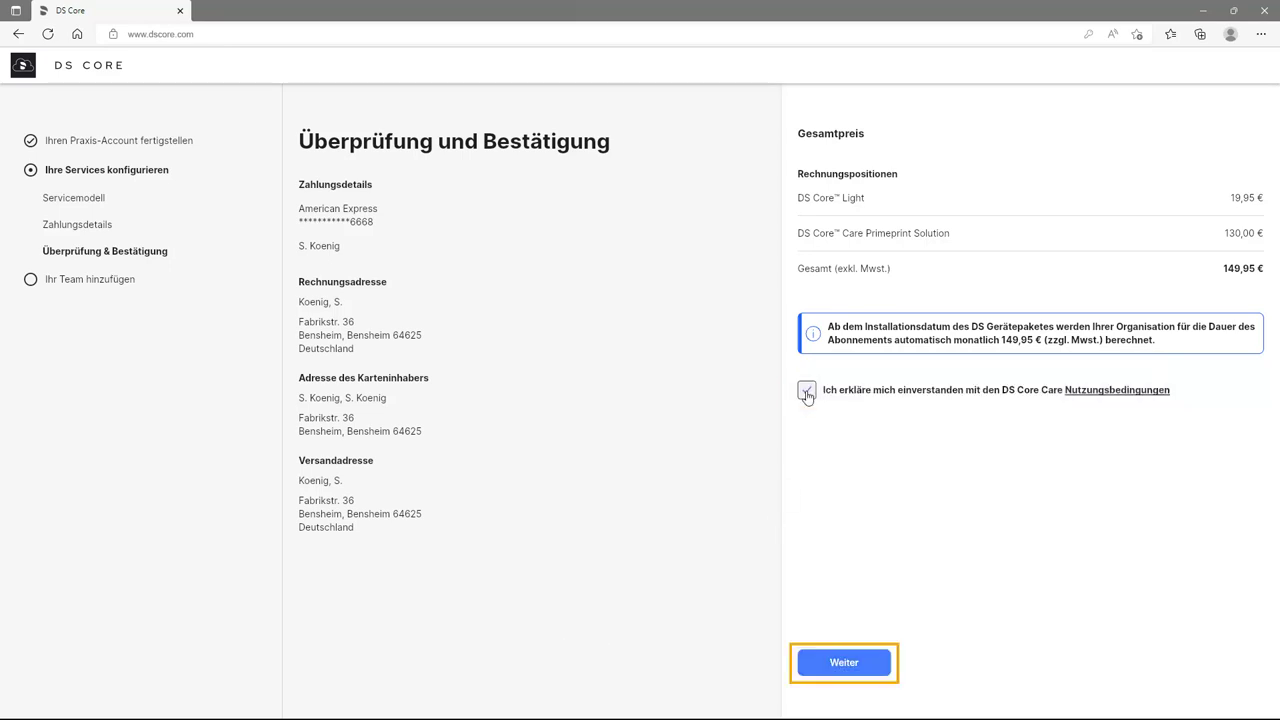
{"action": "left_click", "coordinate": [845, 665]}
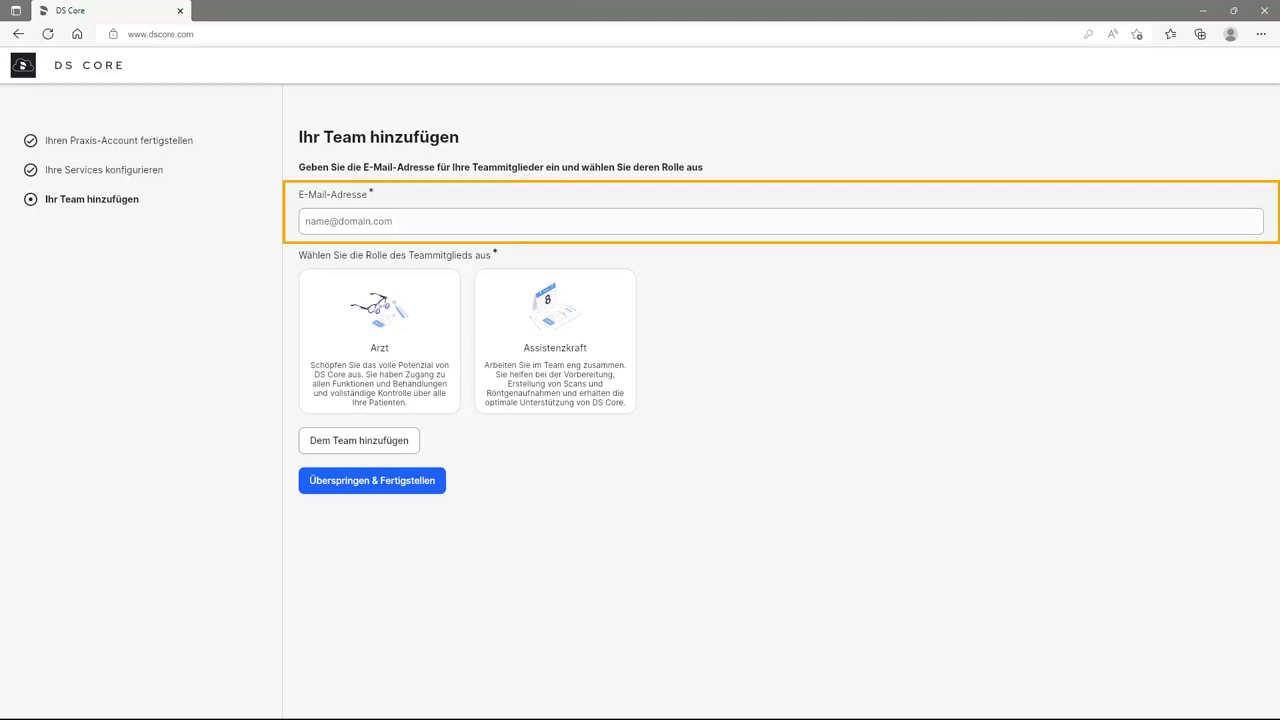
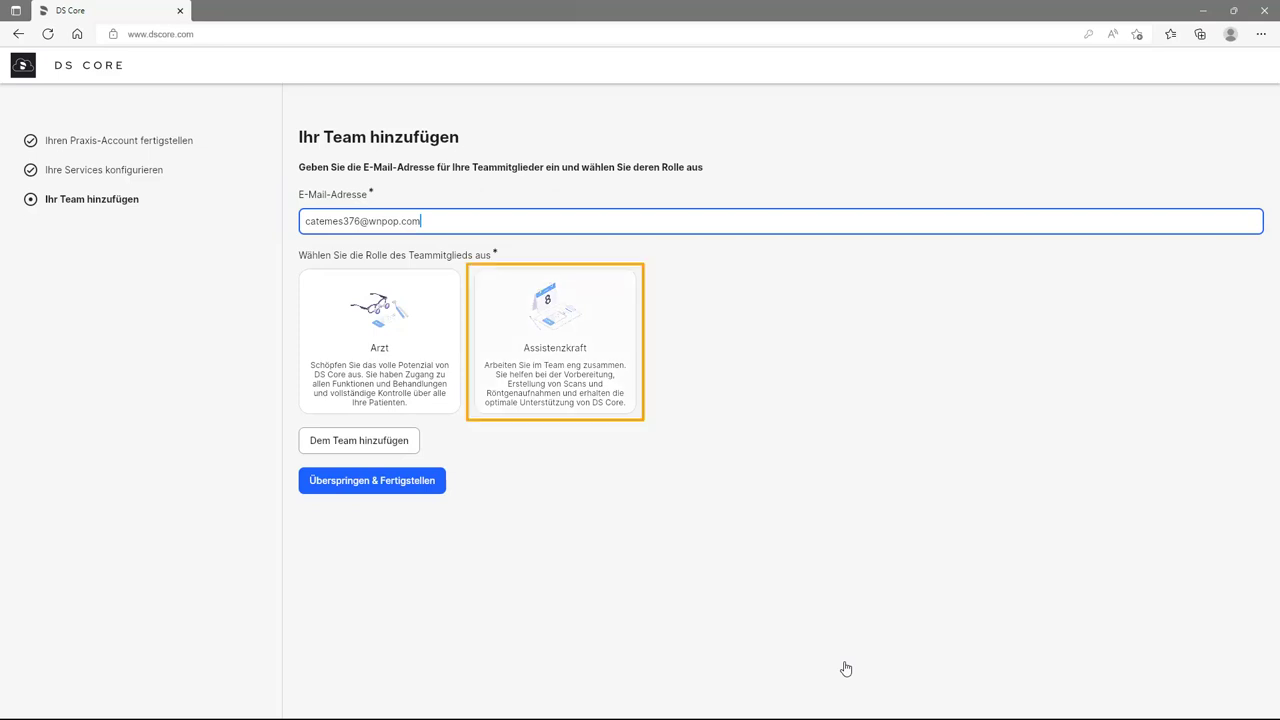
Add a team member by e-mail as Assistenzkraft and finish setup with Abschließen
{"action": "left_click", "coordinate": [553, 357]}
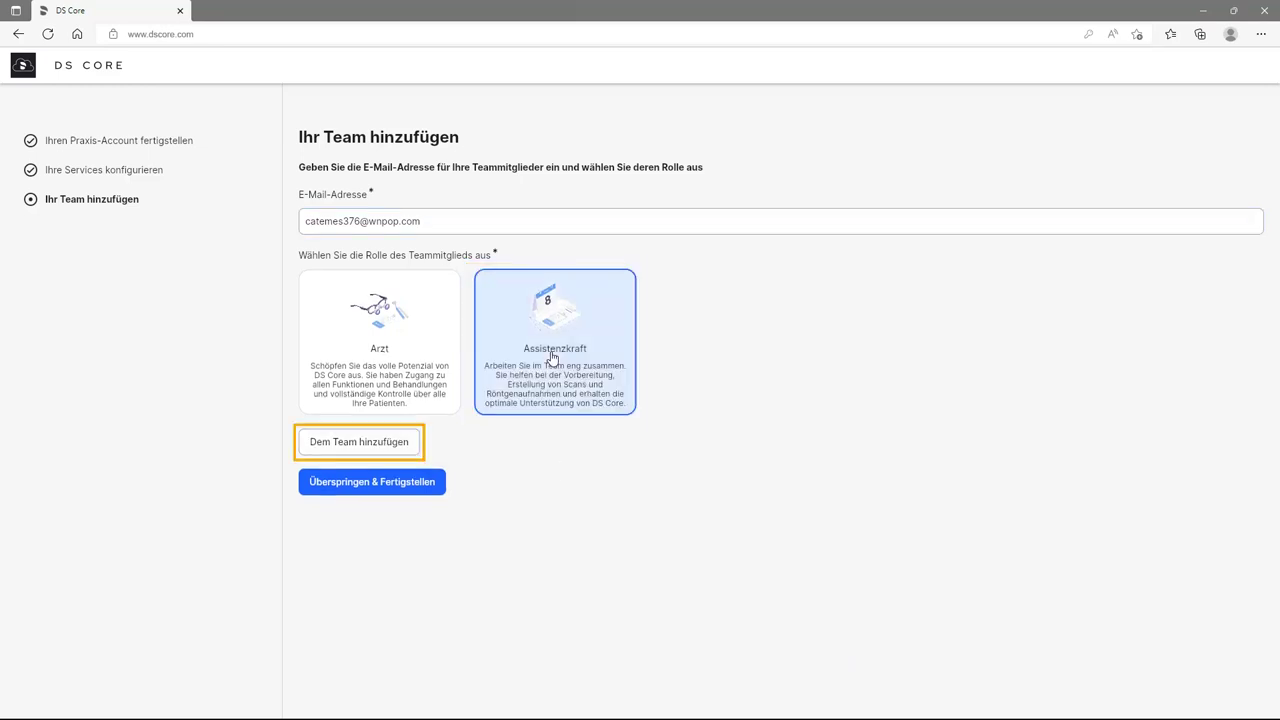
{"action": "left_click", "coordinate": [341, 443]}
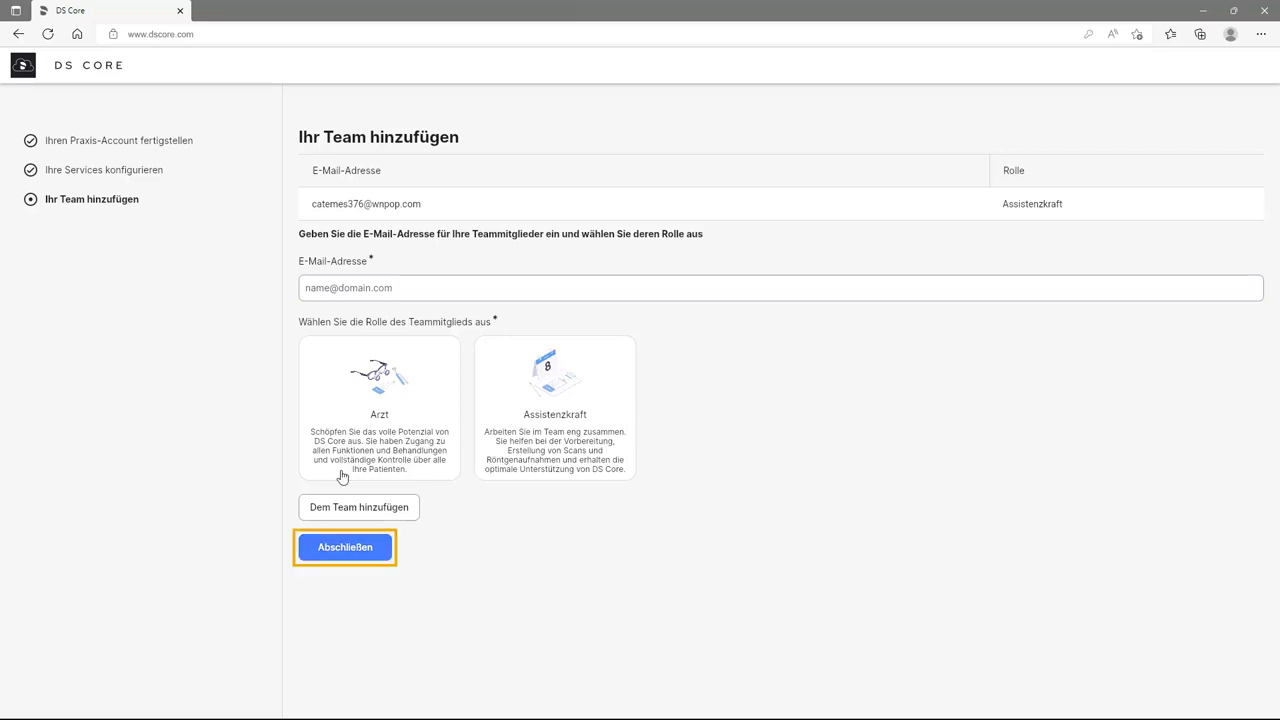
{"action": "left_click", "coordinate": [344, 549]}
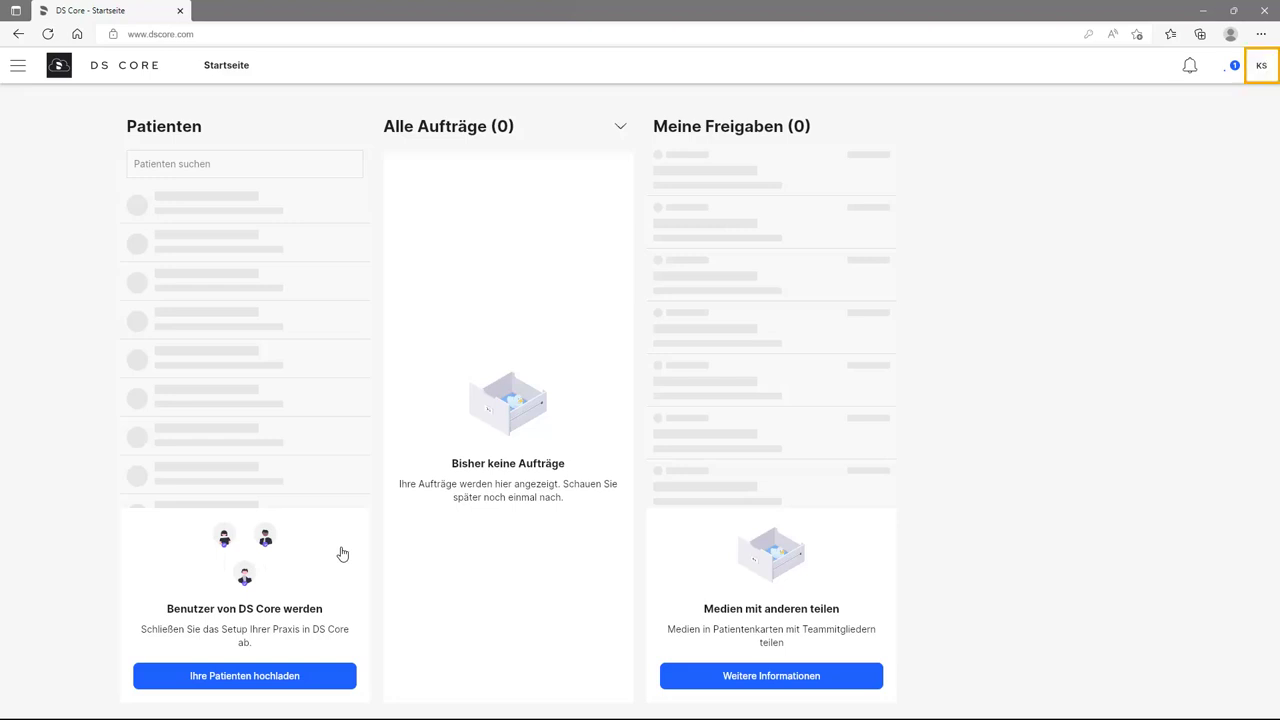
Open the KS avatar menu at the top right of the dashboard
{"action": "left_click", "coordinate": [1260, 70]}
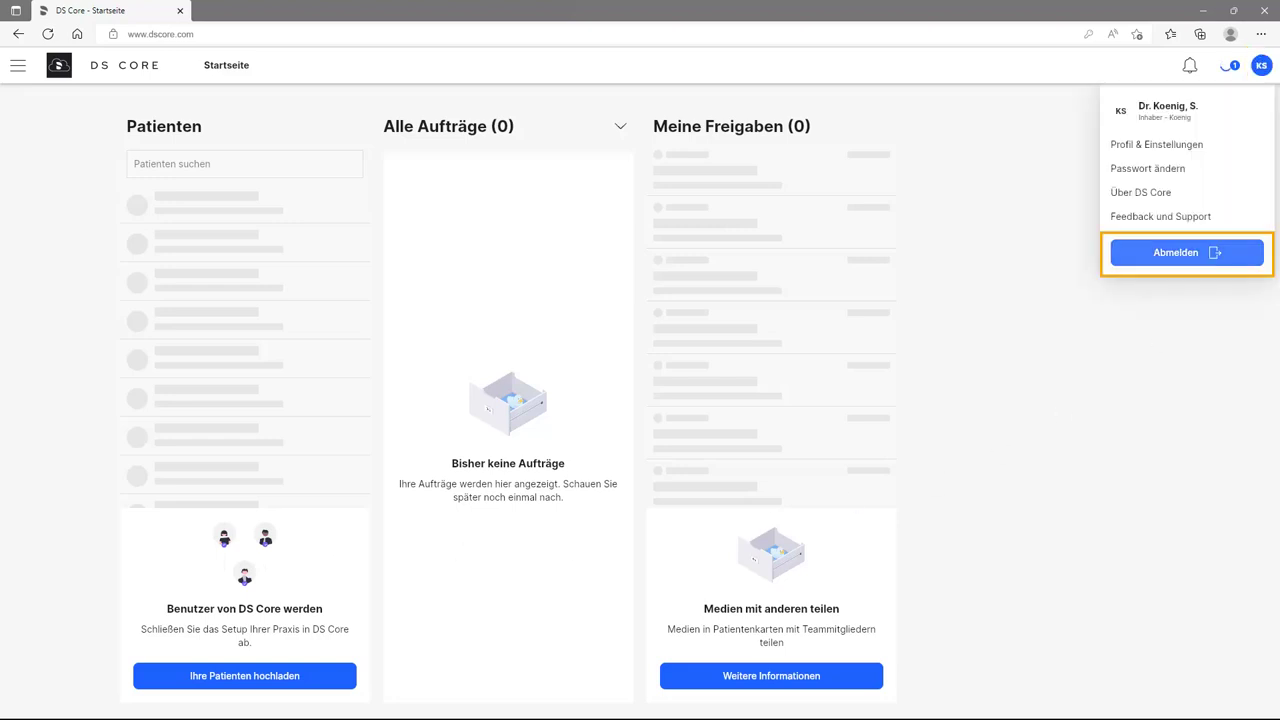